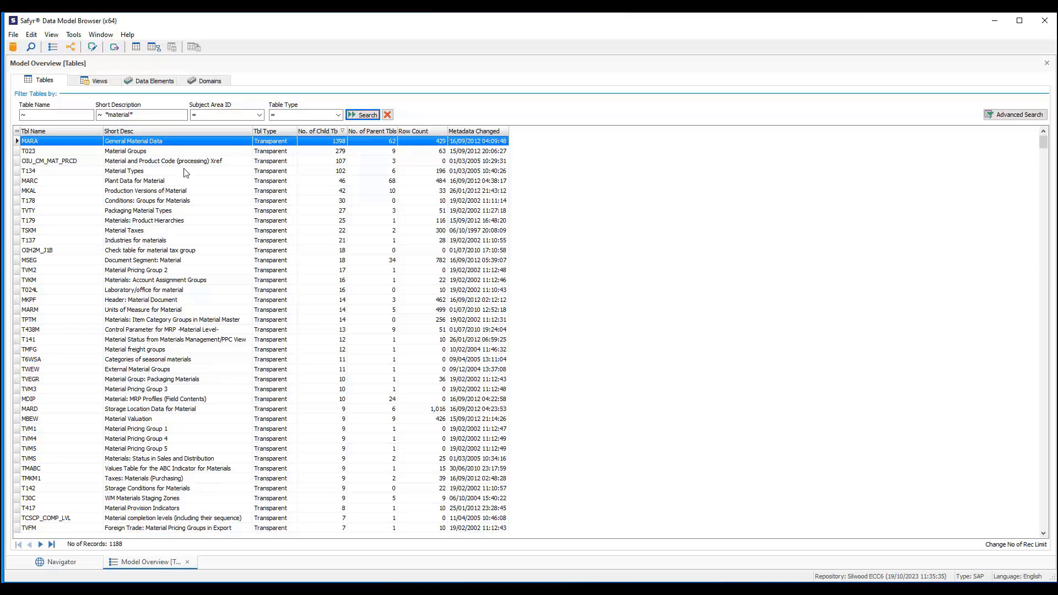
Open the MARA table's details and examine its MTART, AESZN, FERTH and EKWSL fields, closing the details when done.
double_click(77, 142)
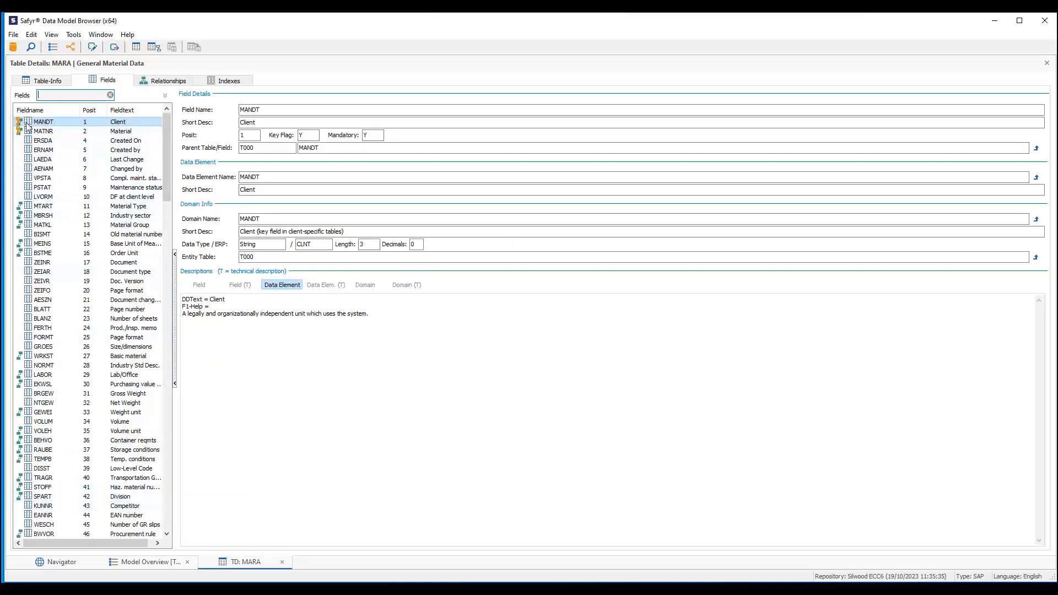
left_click(41, 208)
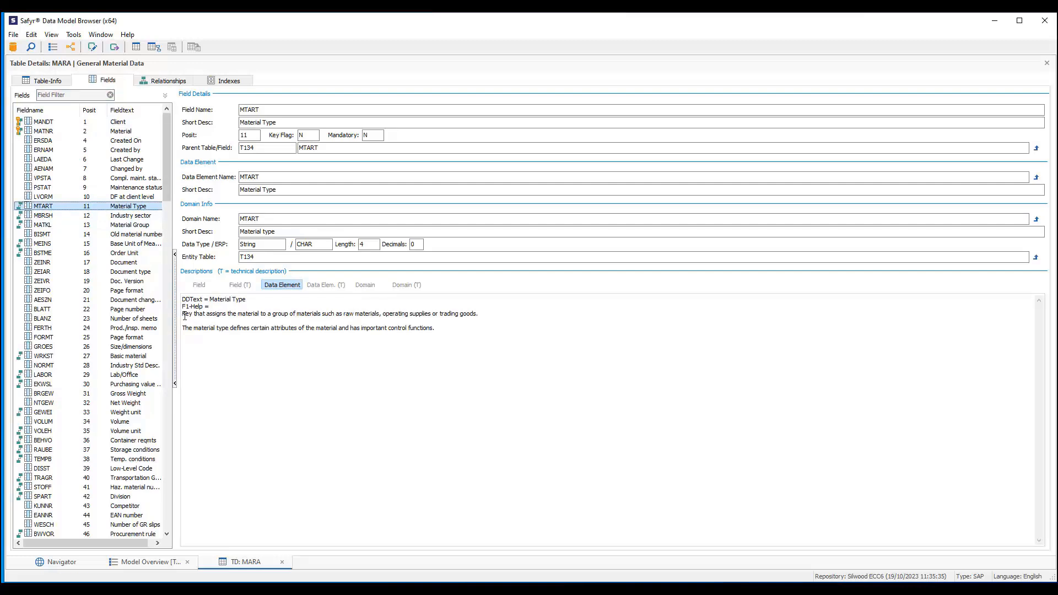
left_click(42, 299)
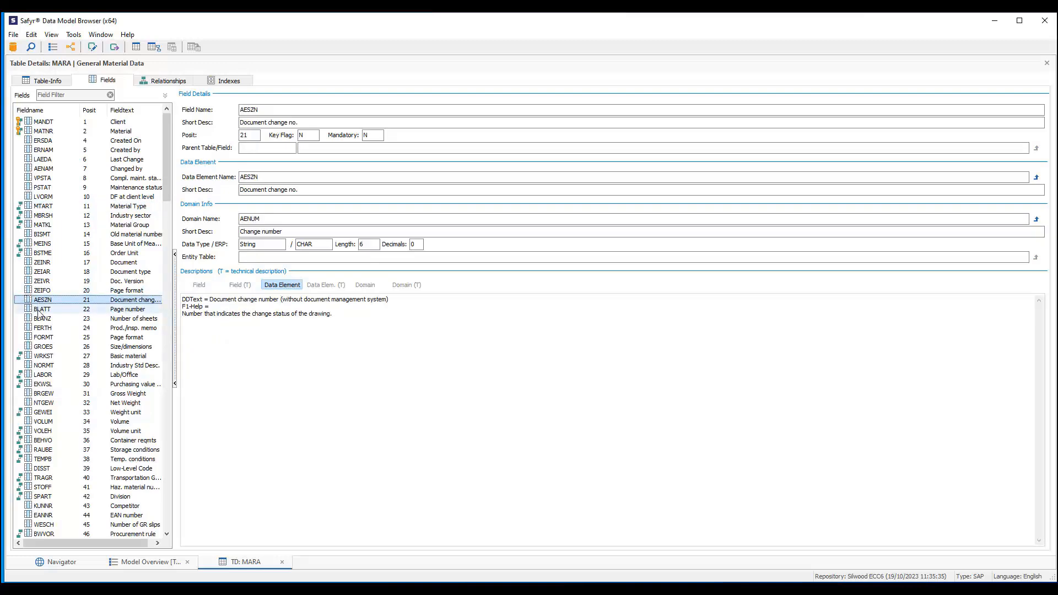
left_click(42, 328)
left_click(50, 385)
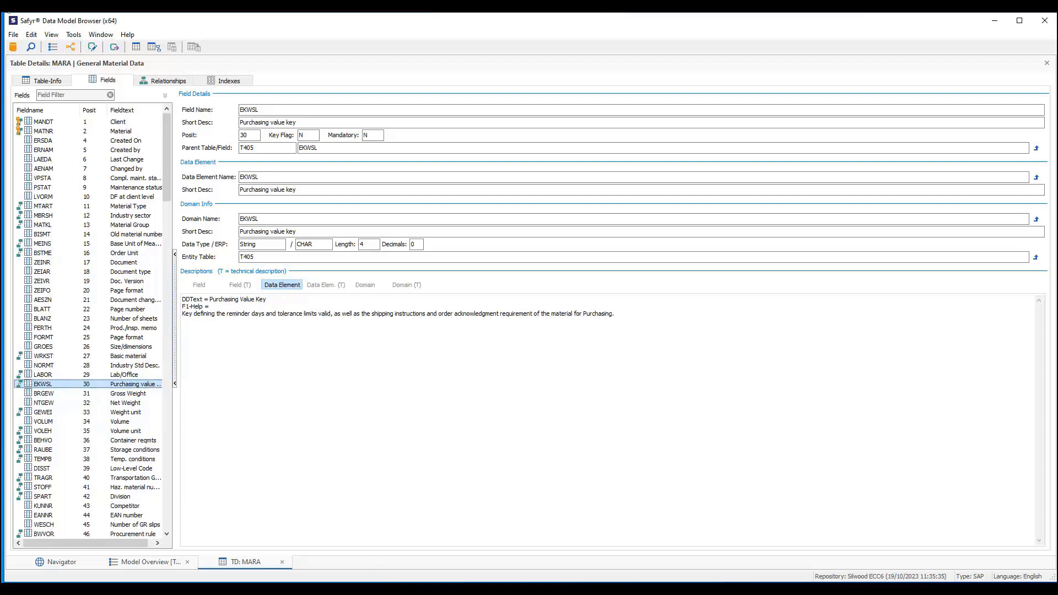
left_click(1046, 63)
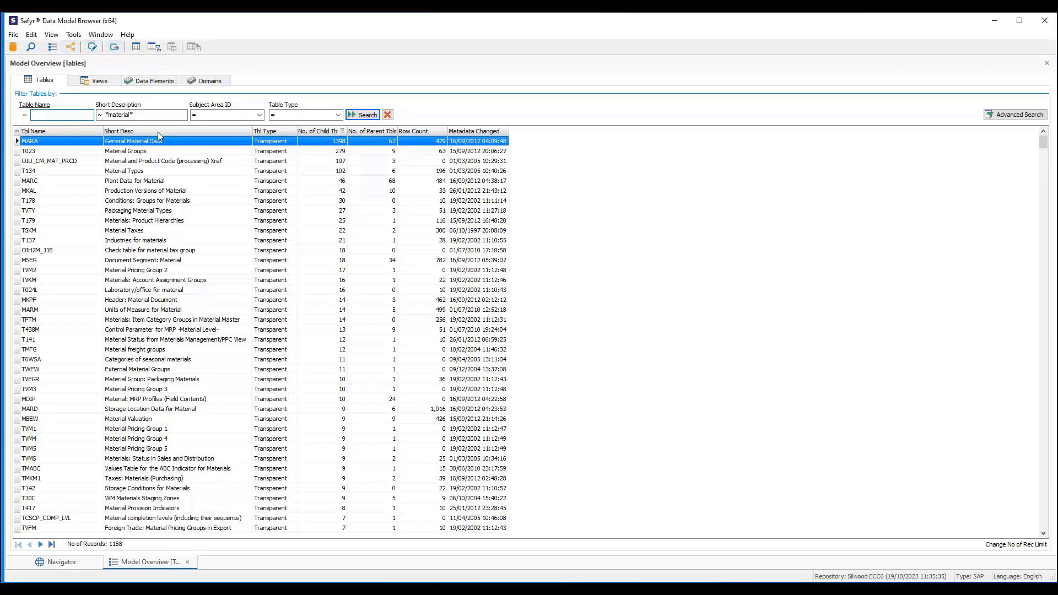
View the parent and child table relationships of the MARA table and close them again.
right_click(149, 147)
left_click(180, 161)
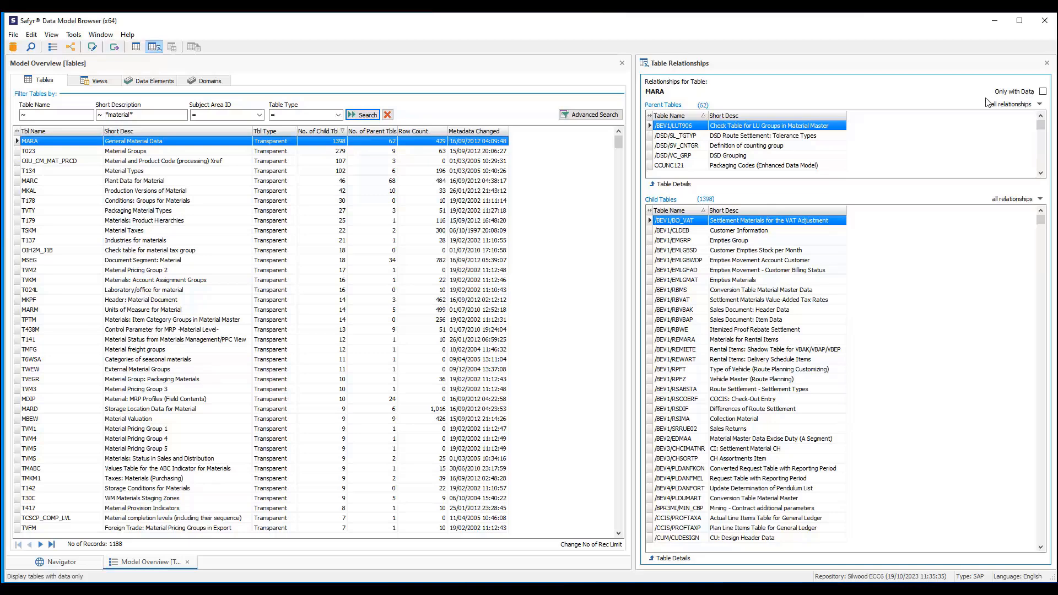
left_click(1046, 63)
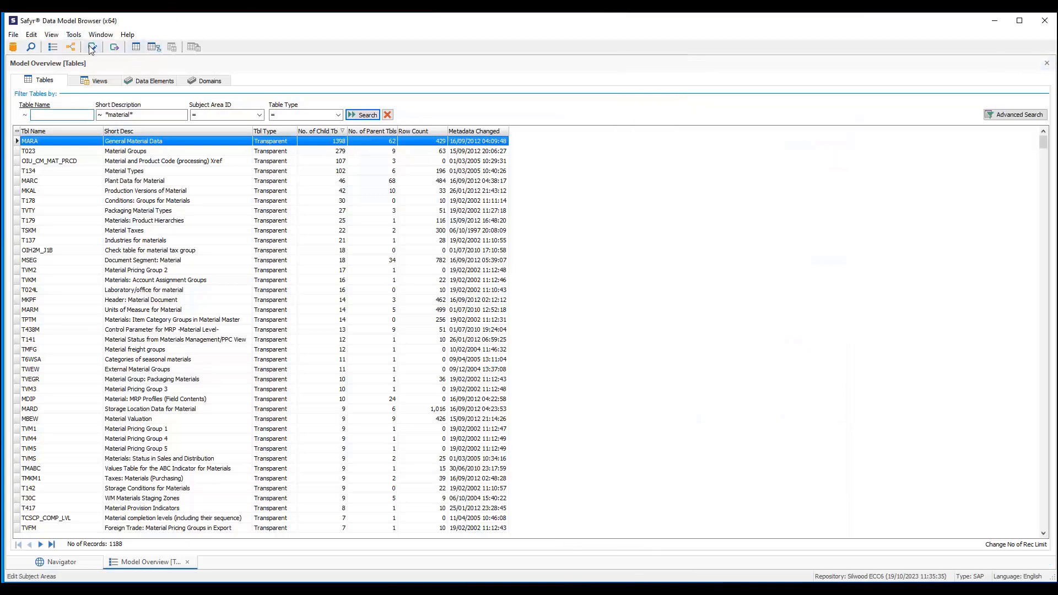
Open the subject areas for editing, filter them by the name "material" and select the Material subject area.
left_click(92, 48)
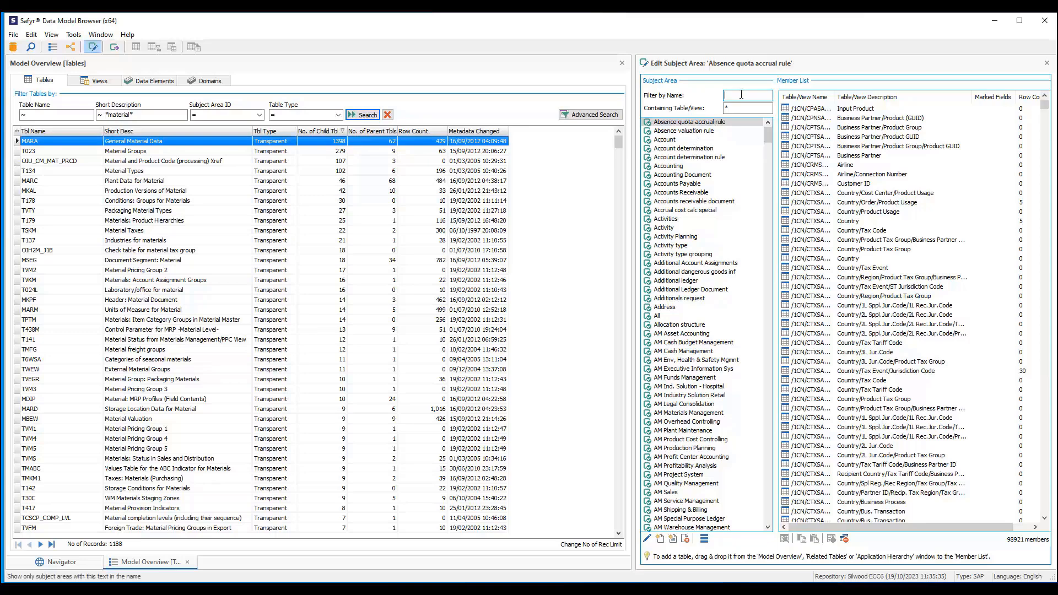
type("material")
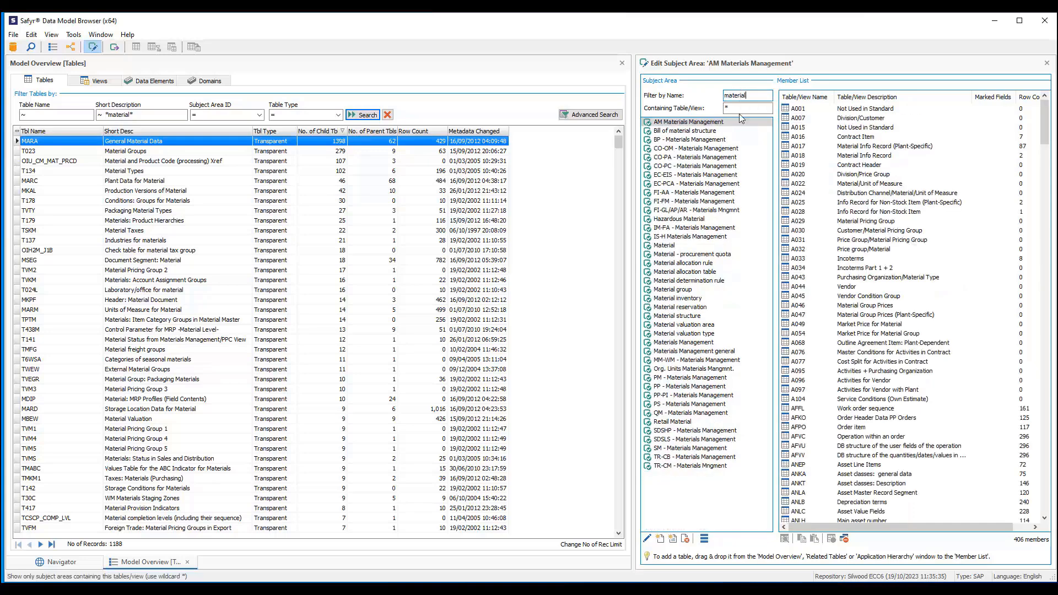
left_click(664, 246)
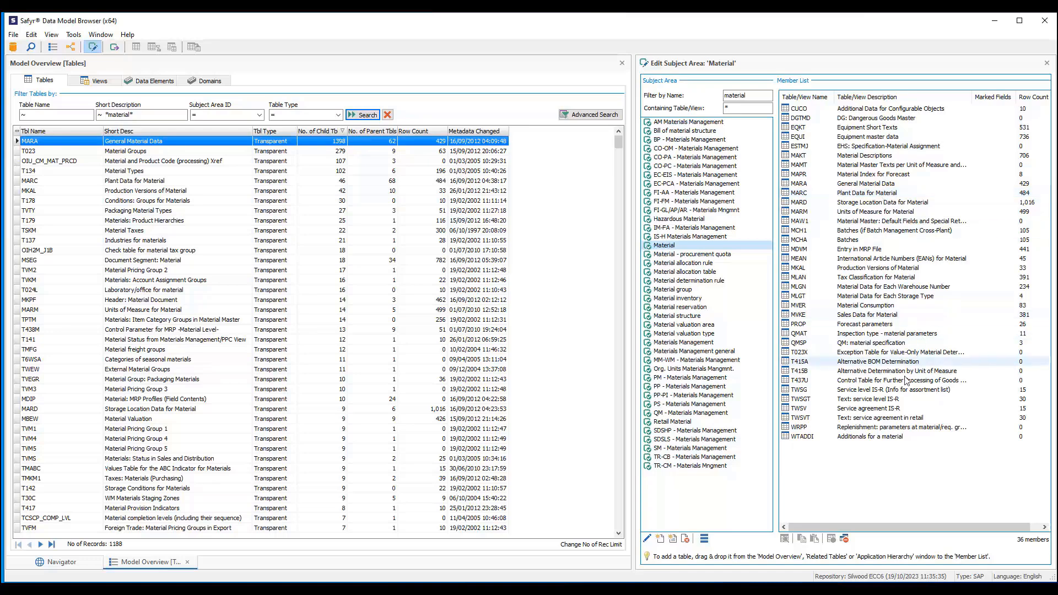
Export the selected Material subject area to ER/Studio format as C:\temp\SAP Material.erx.
left_click(705, 540)
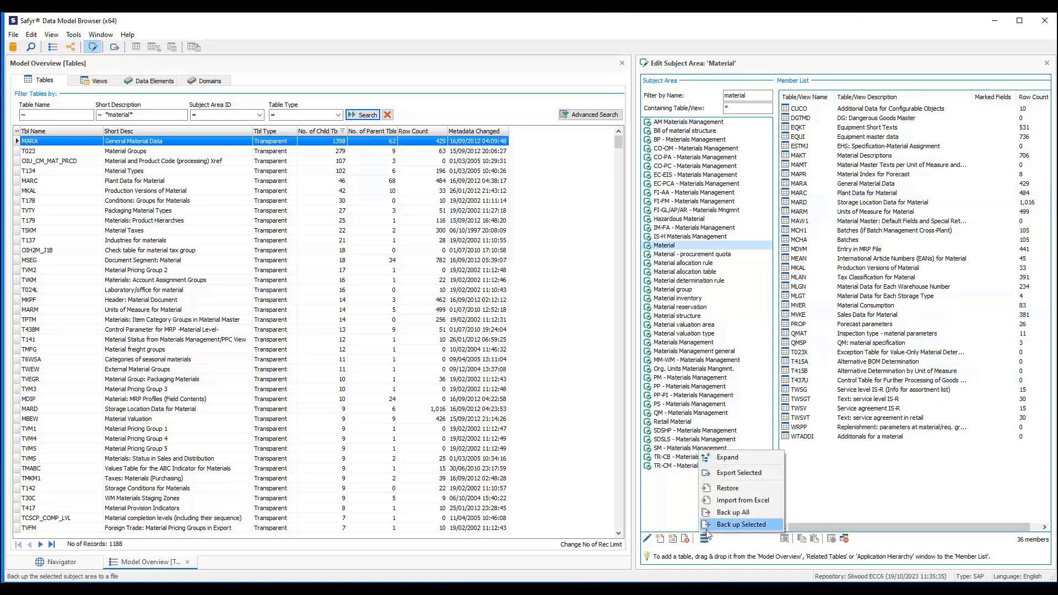
left_click(734, 475)
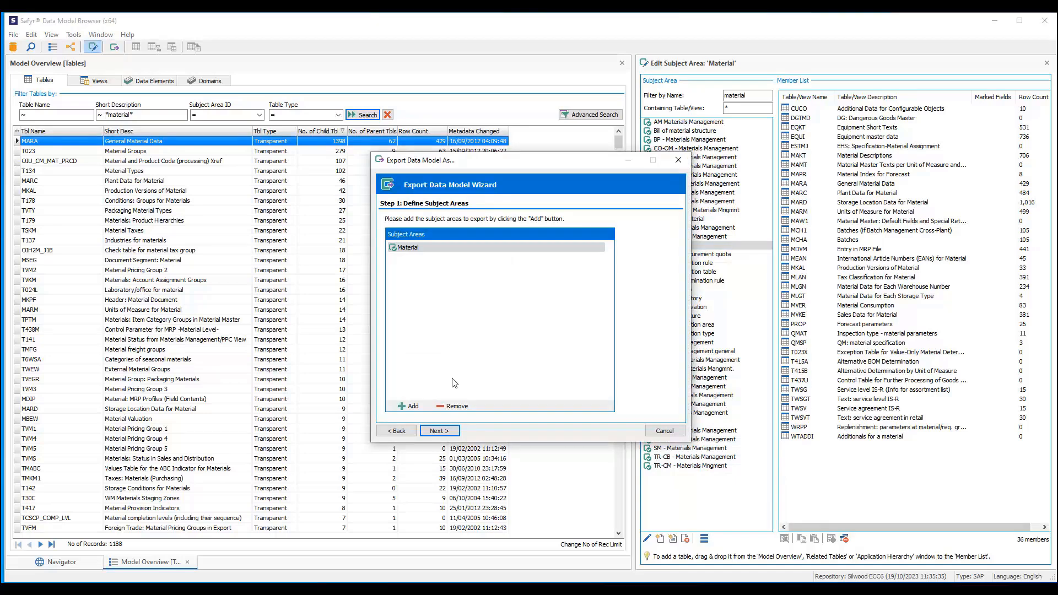
left_click(439, 431)
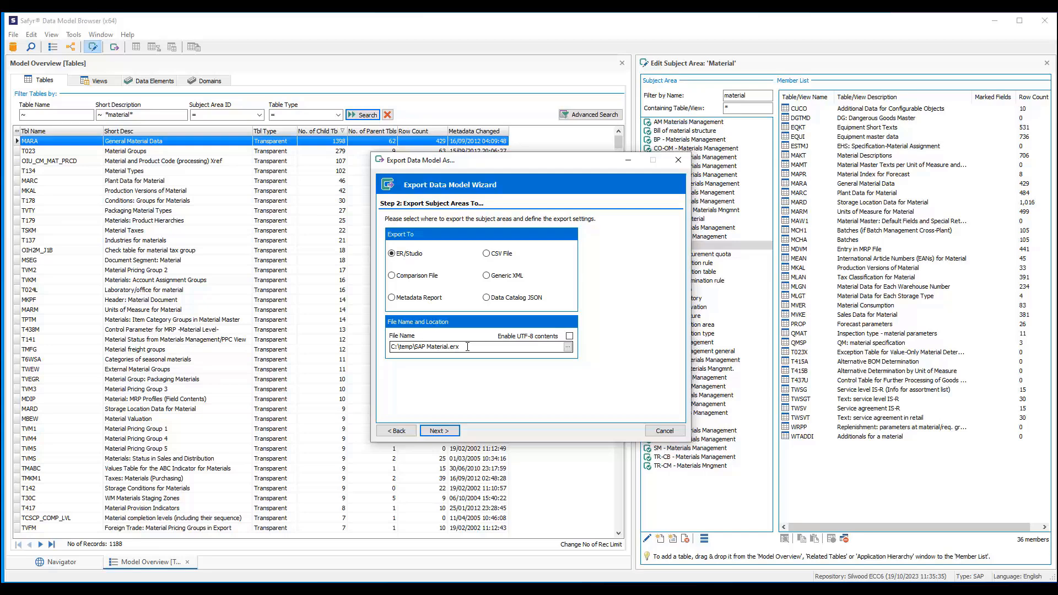
left_click(446, 433)
left_click(447, 433)
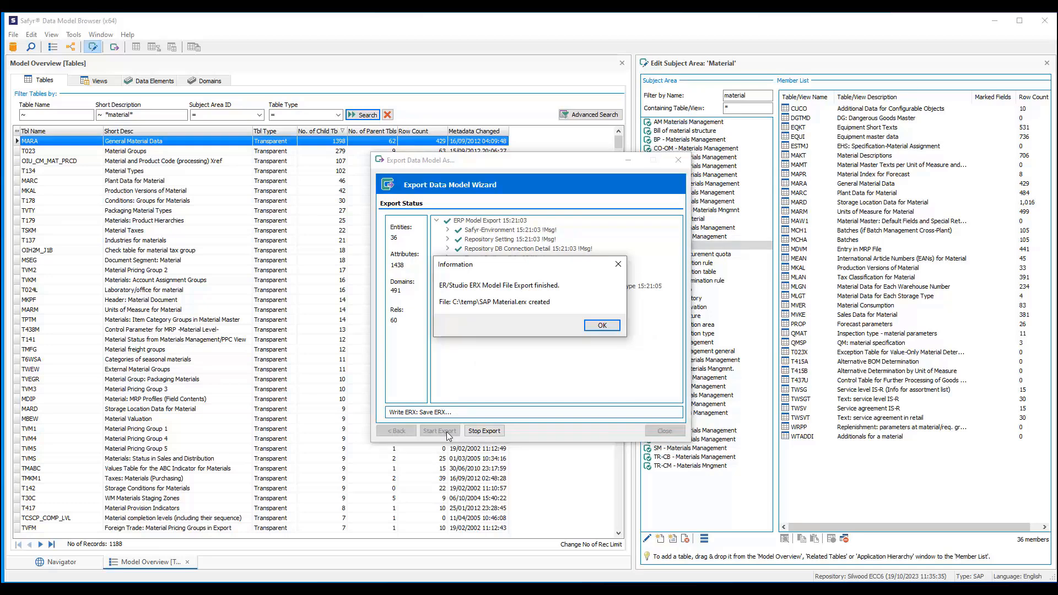
left_click(603, 327)
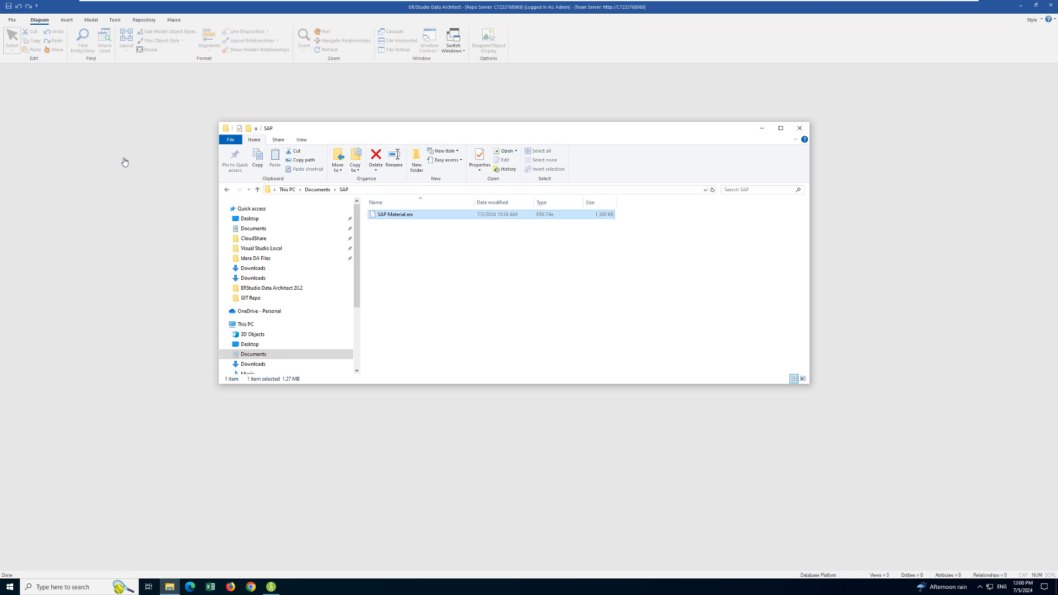
In ER/Studio Data Architect, create a new model by importing the ERX file SAP Material.erx.
left_click(78, 95)
left_click(11, 21)
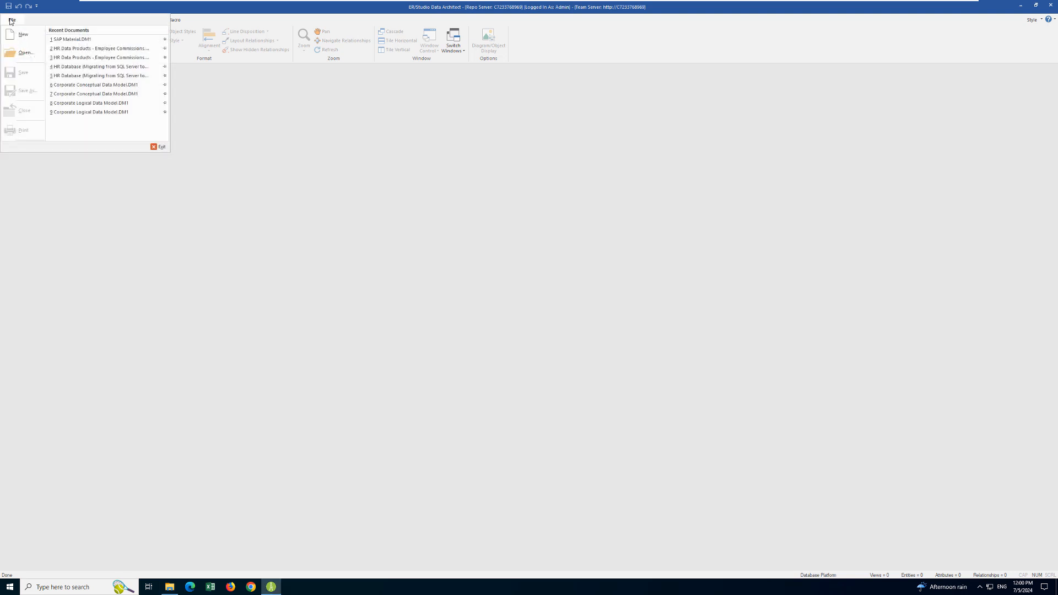
left_click(16, 34)
left_click(478, 314)
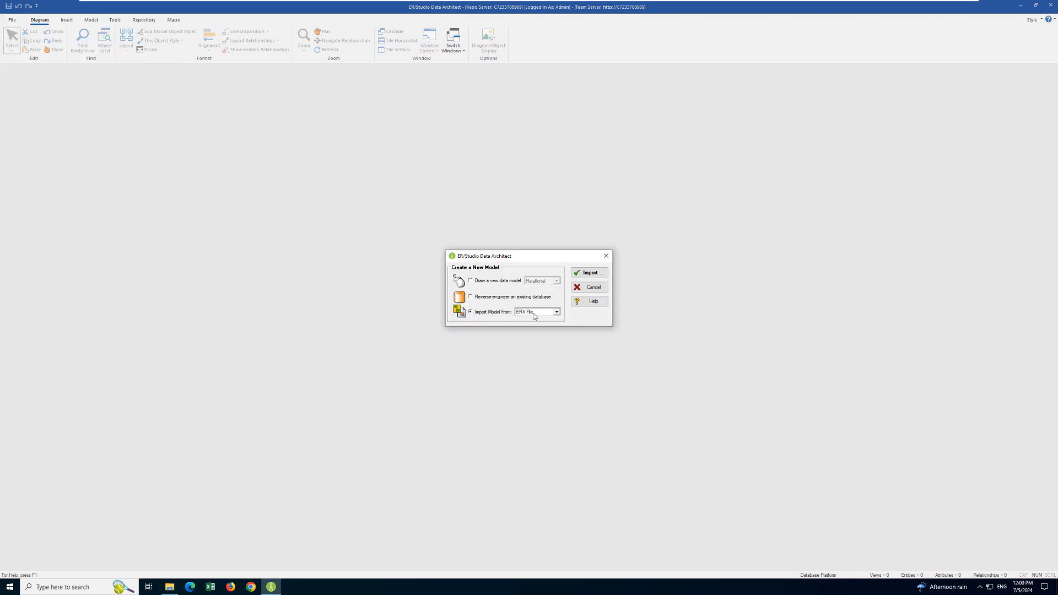
left_click(590, 274)
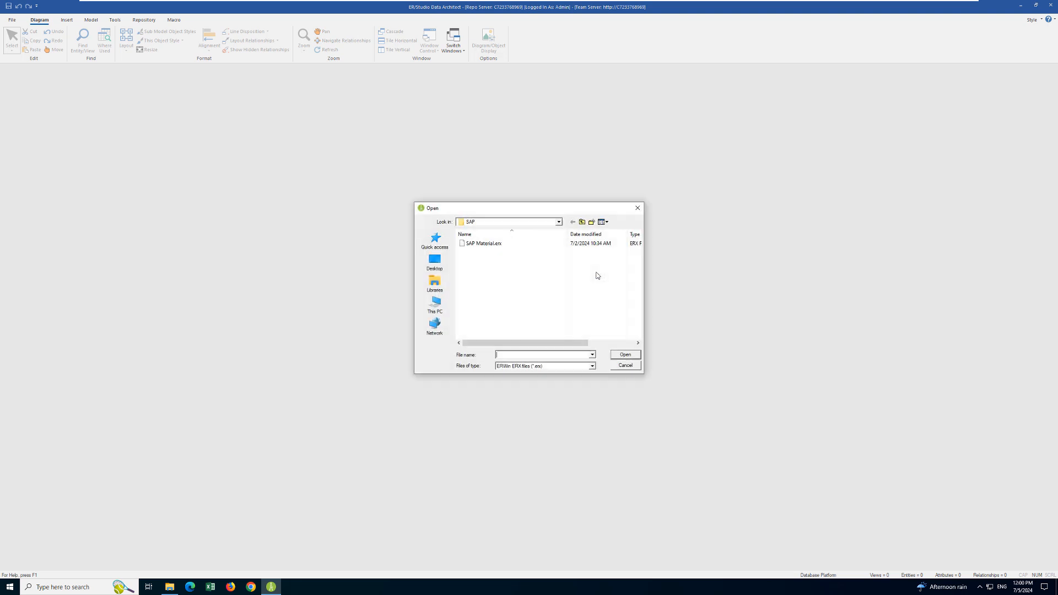
left_click(479, 245)
left_click(626, 356)
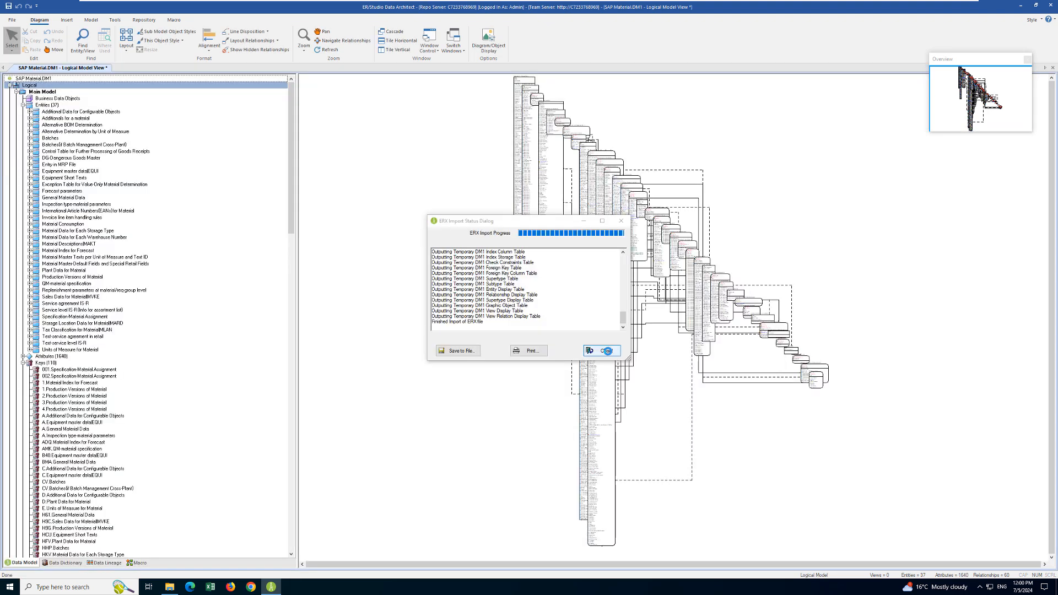
left_click(607, 350)
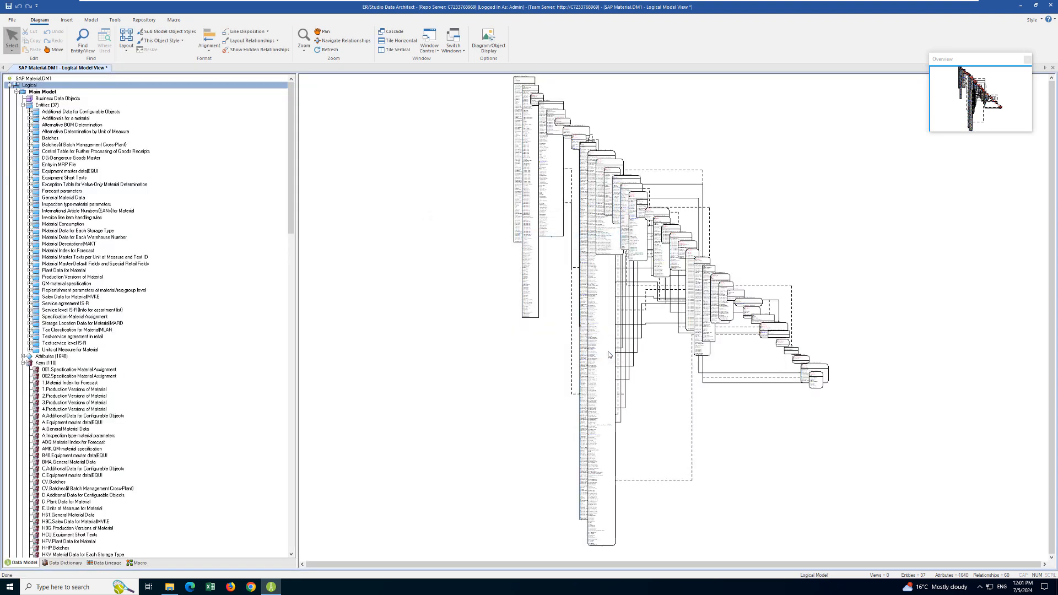
Collapse the logical Main Model and display the Material submodel's physical diagram, followed by its logical diagram.
left_click(16, 91)
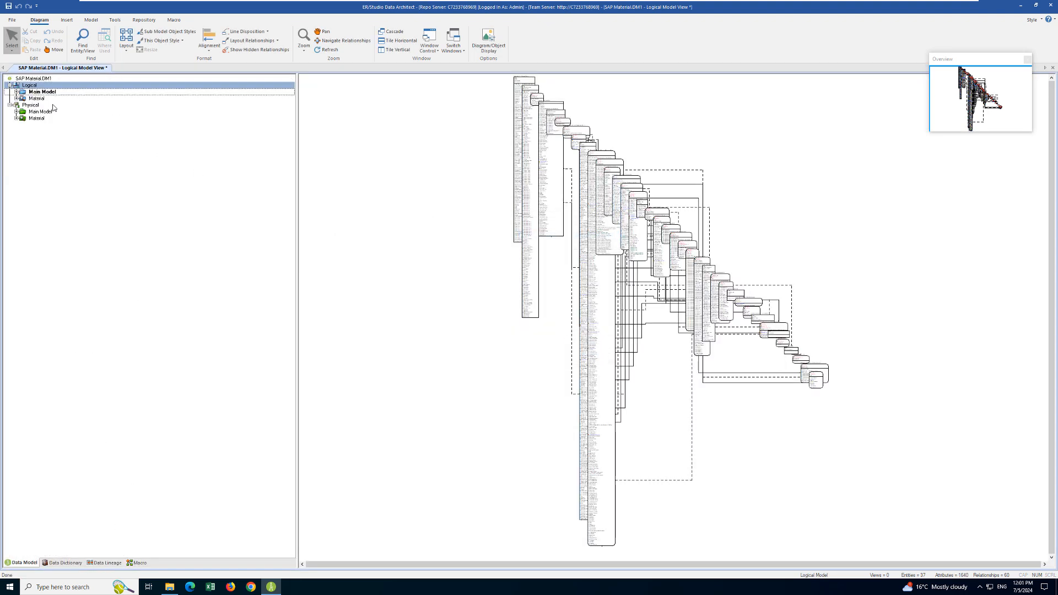
double_click(39, 118)
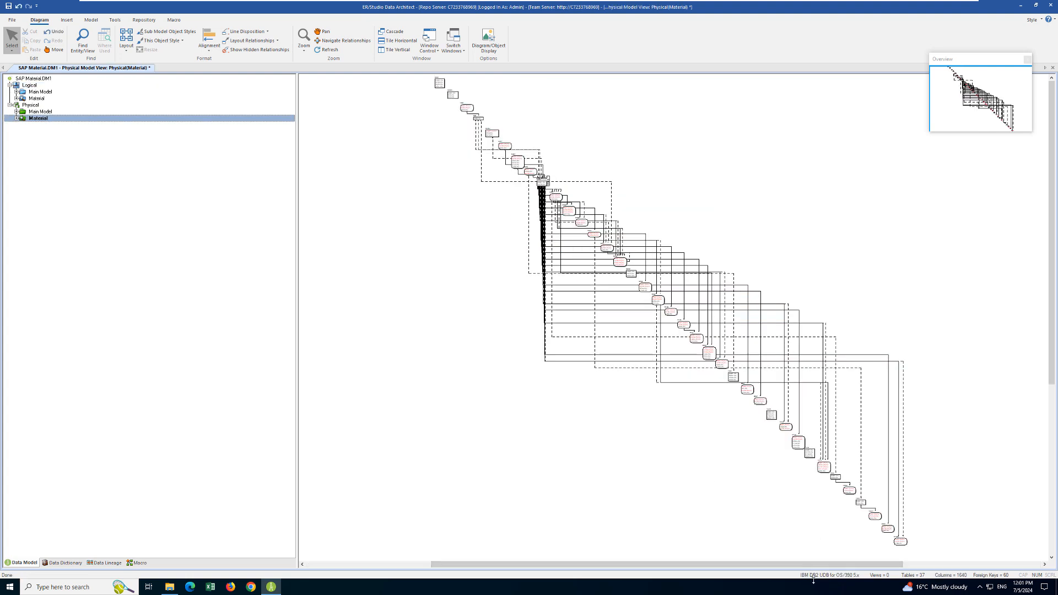
double_click(33, 98)
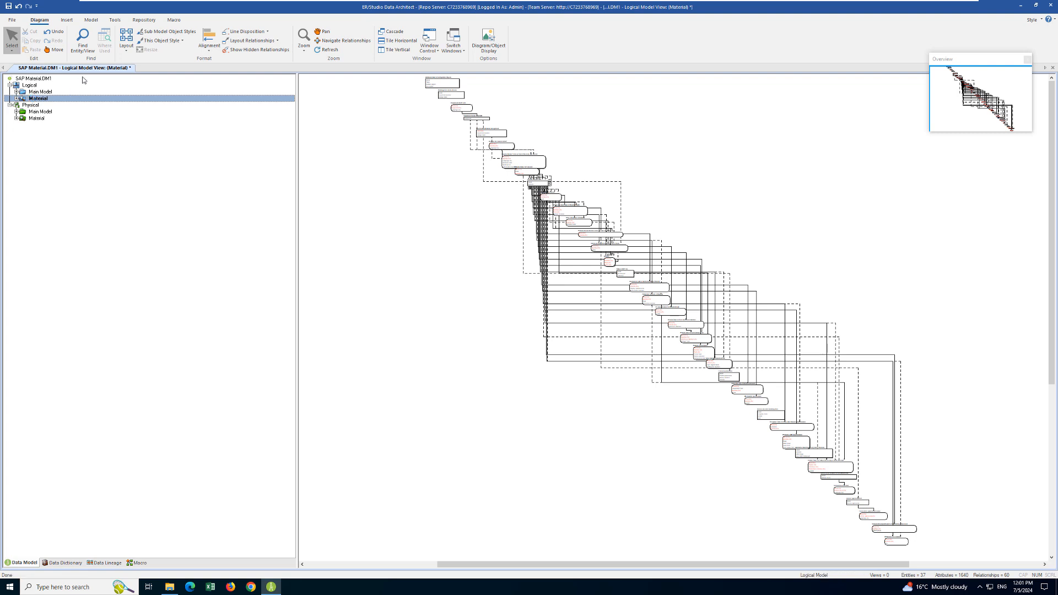
Apply the Orthogonal layout to the logical Material diagram and bring up the repository commands.
left_click(127, 49)
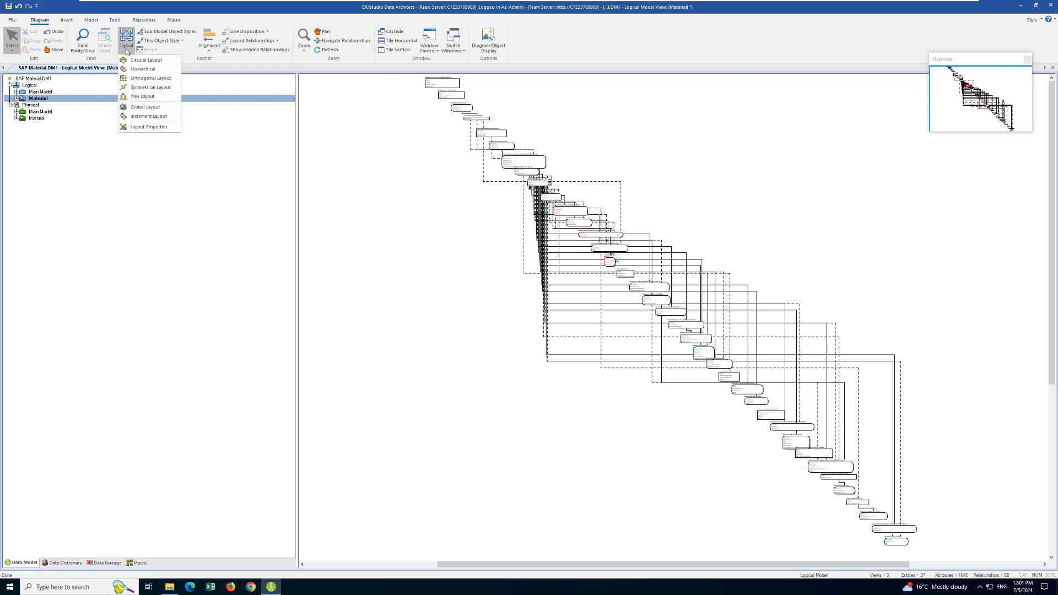
left_click(140, 79)
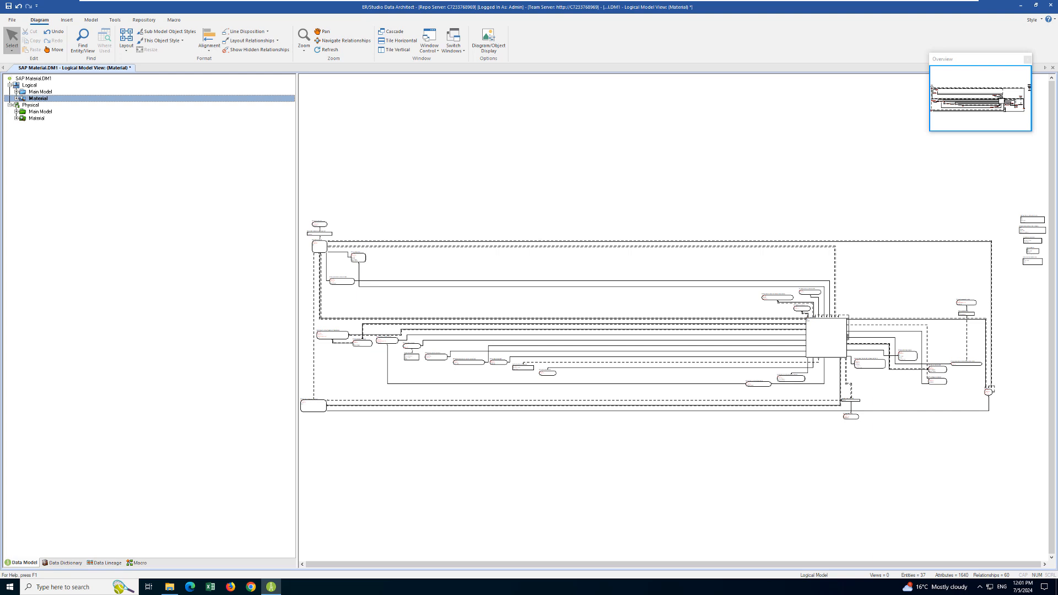
left_click(145, 20)
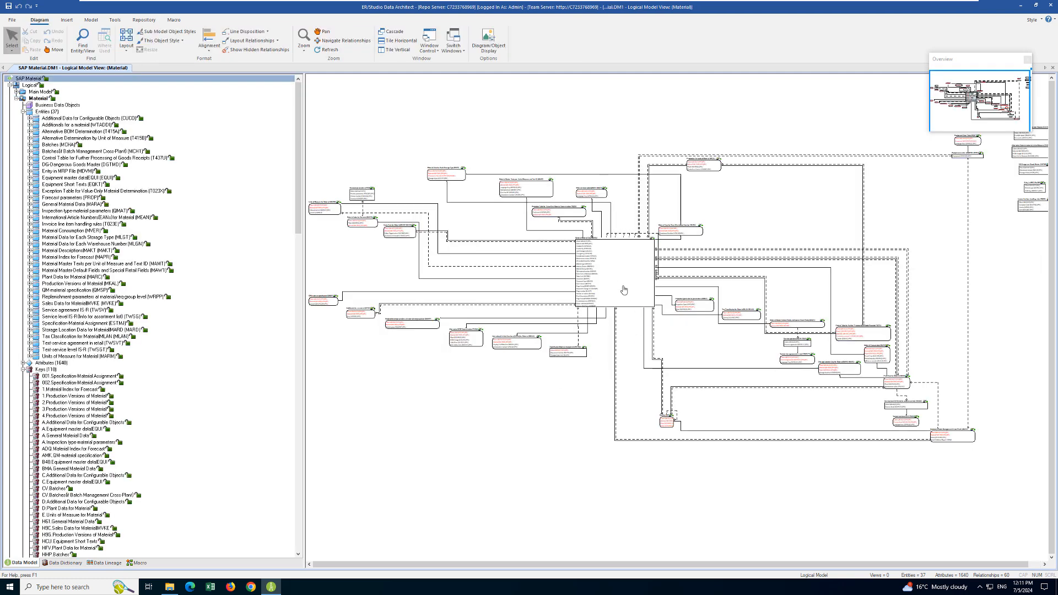
Open the General Material Data entity for editing and view the glossary settings of its Client attribute.
double_click(618, 282)
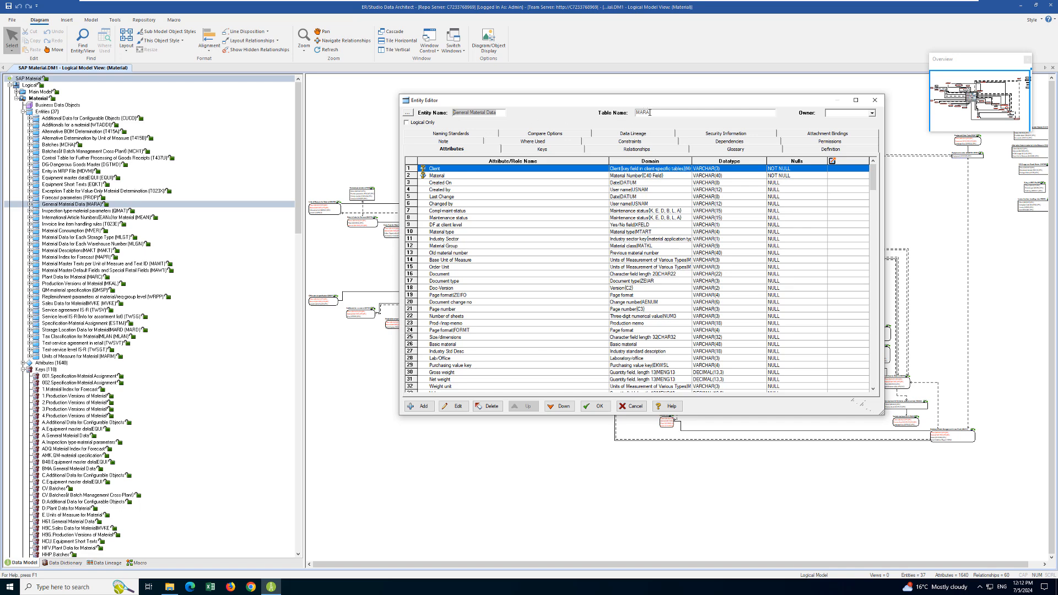
left_click(456, 407)
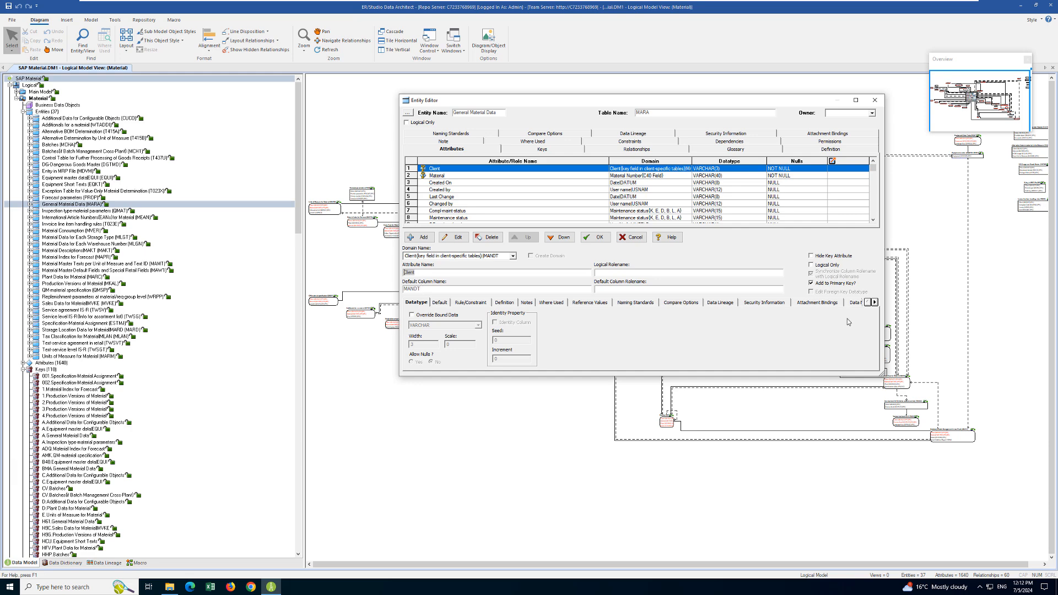
left_click(875, 303)
left_click(875, 303)
left_click(875, 303)
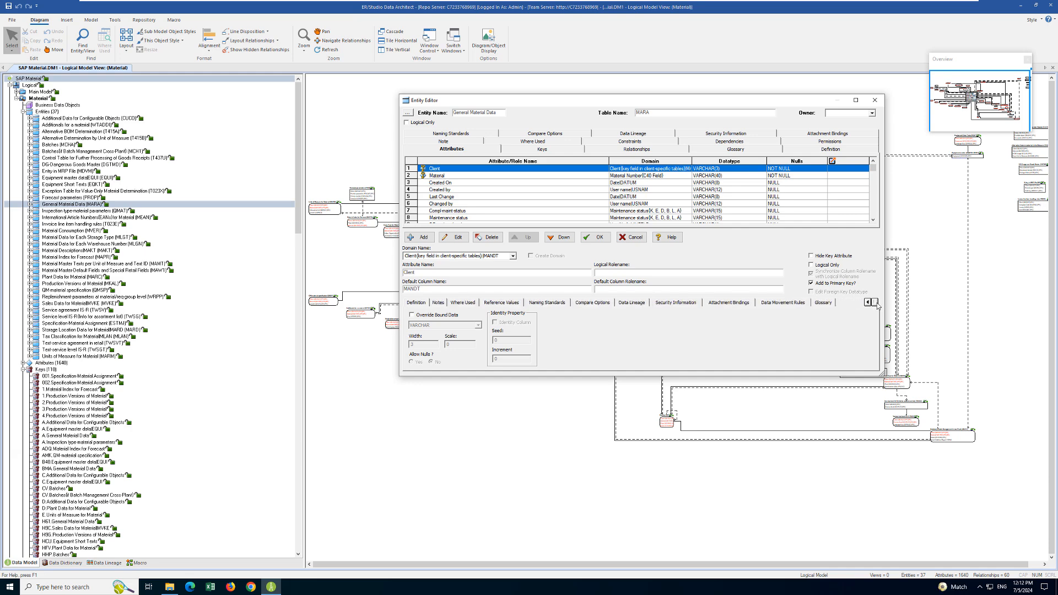
left_click(818, 305)
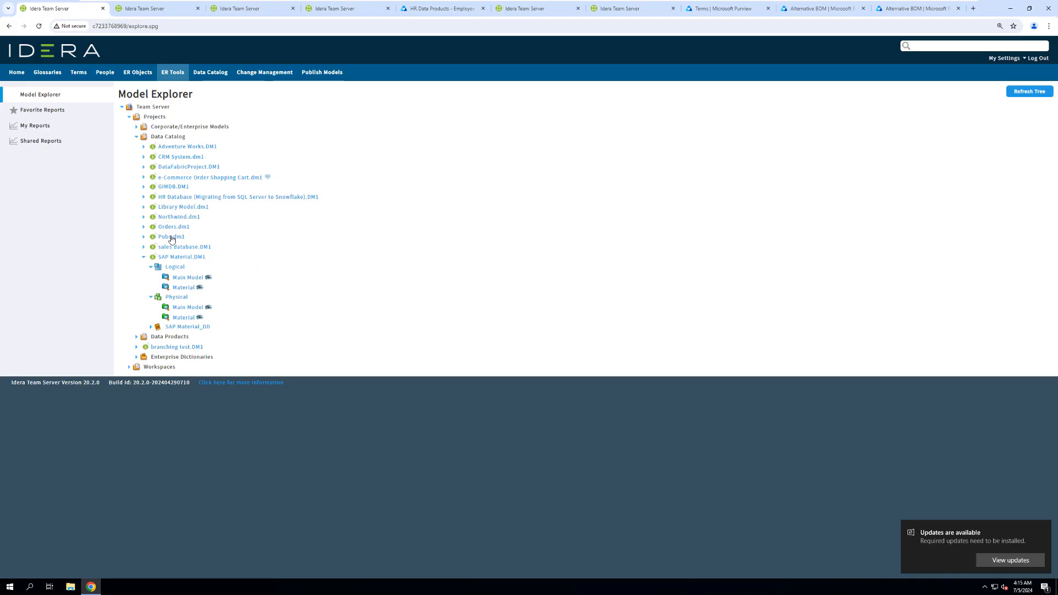
In Idera Team Server, open the logical Material diagram of SAP Material.DM1 and open its Production Versions of Material entity.
left_click(200, 287)
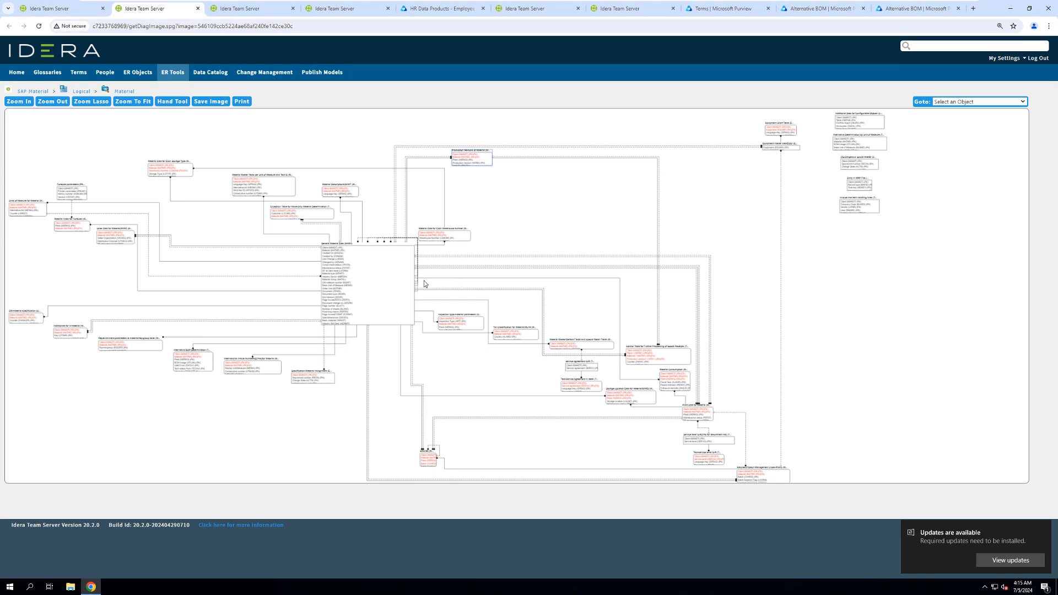
left_click(466, 158)
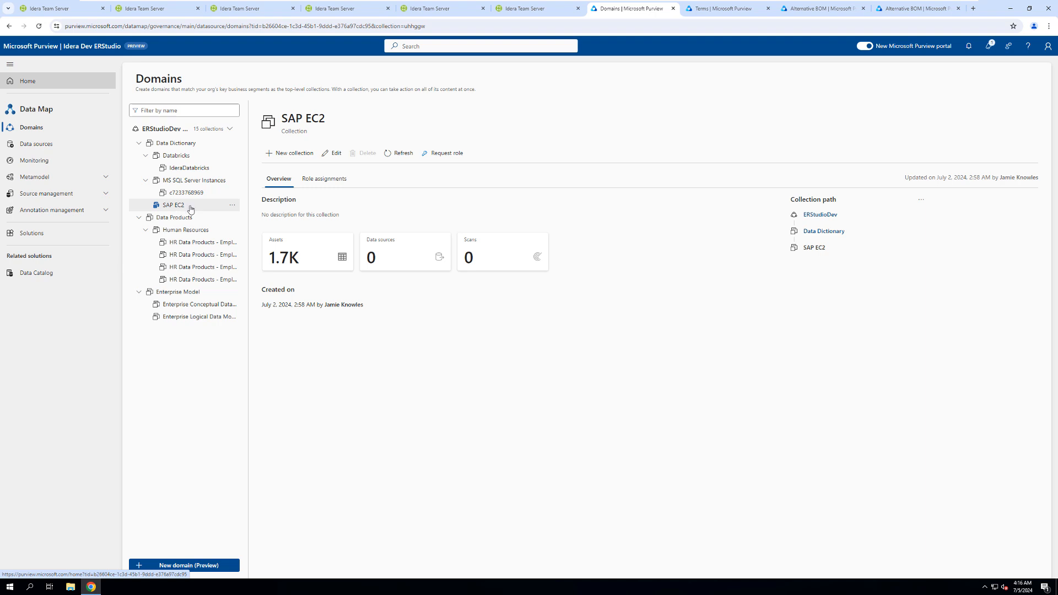
List the business assets of the SAP EC2 collection, filtered to the ERStudio Logical Data Model asset type.
left_click(306, 265)
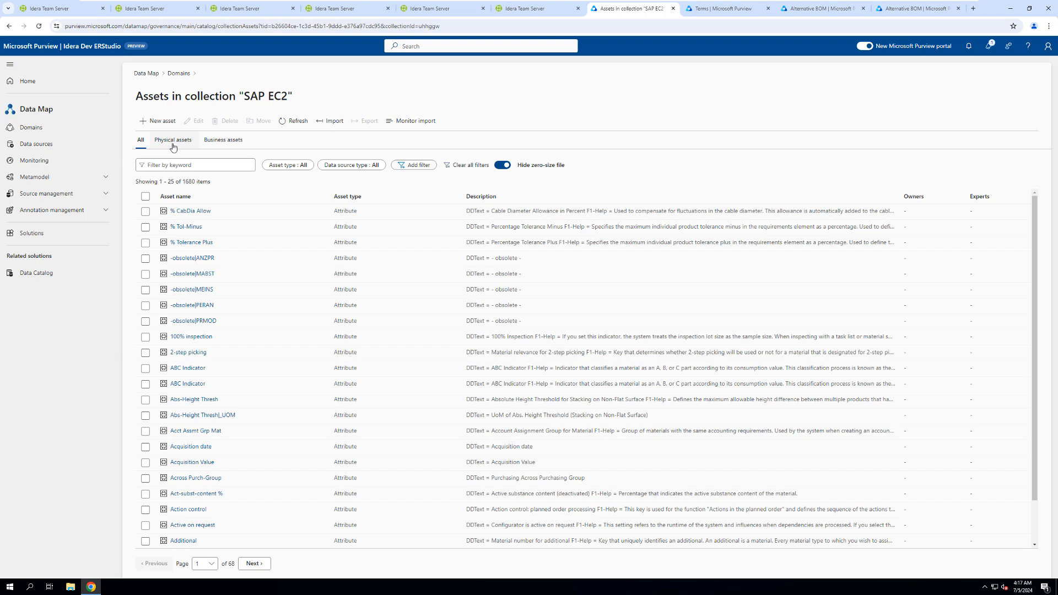
left_click(223, 141)
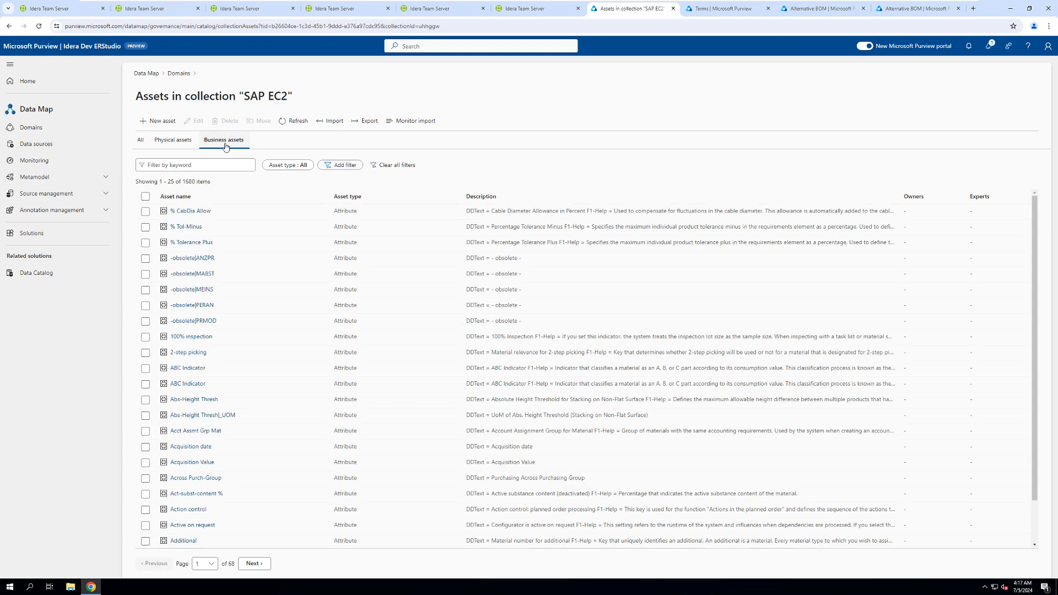
left_click(300, 166)
left_click(307, 278)
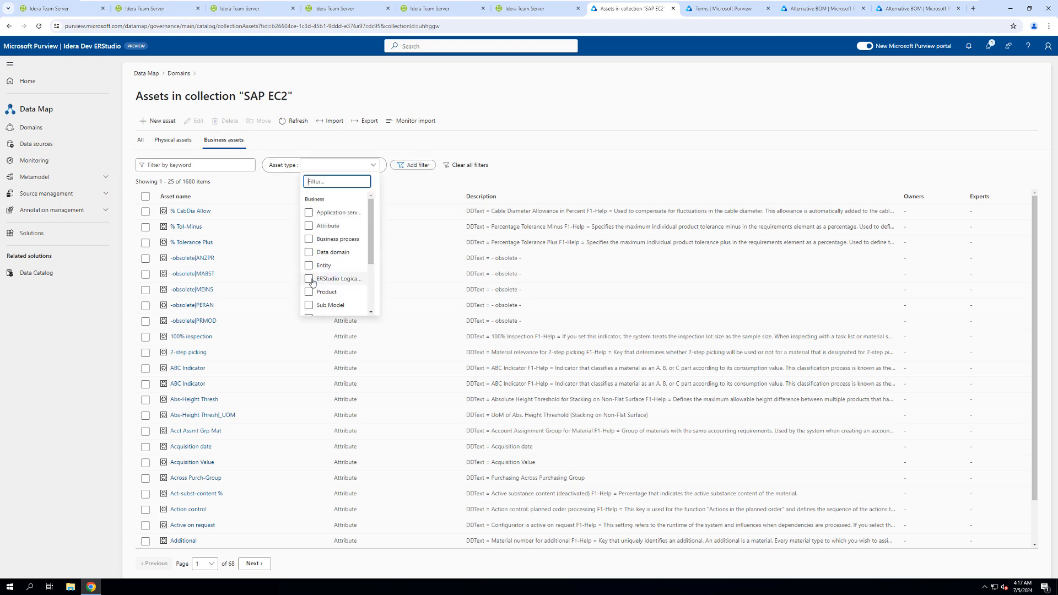
Open the SAP Material logical data model, review its entities, and open its Material submodel.
left_click(187, 211)
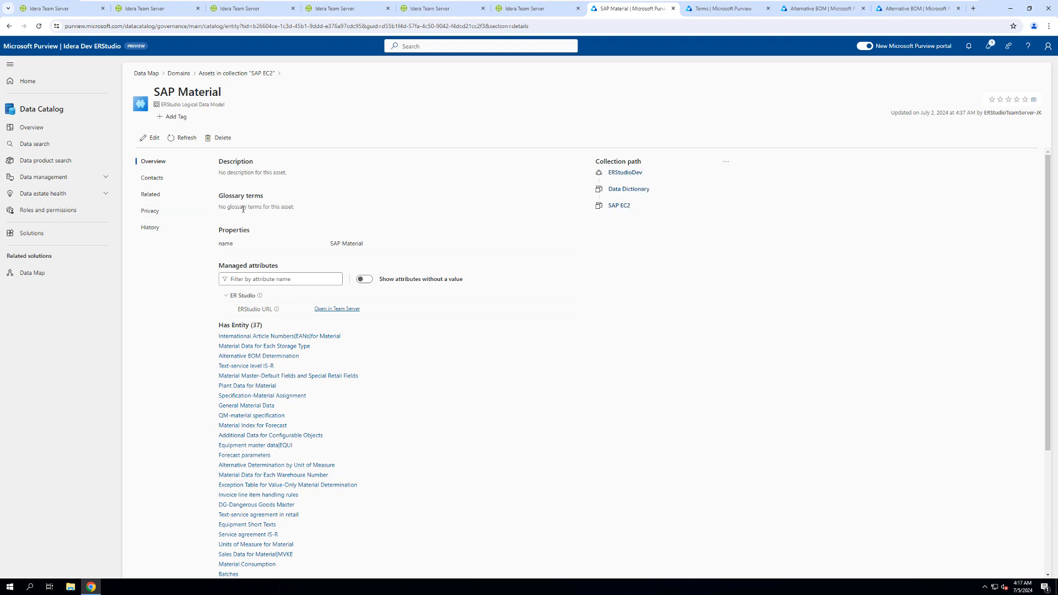
scroll(324, 386, "down", 2)
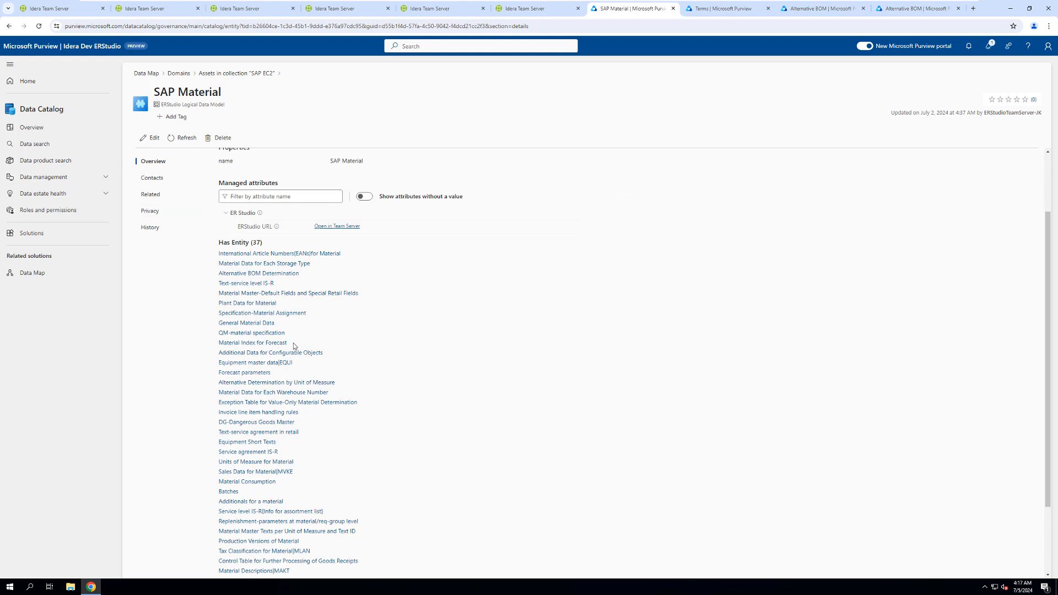
scroll(421, 437, "down", 2)
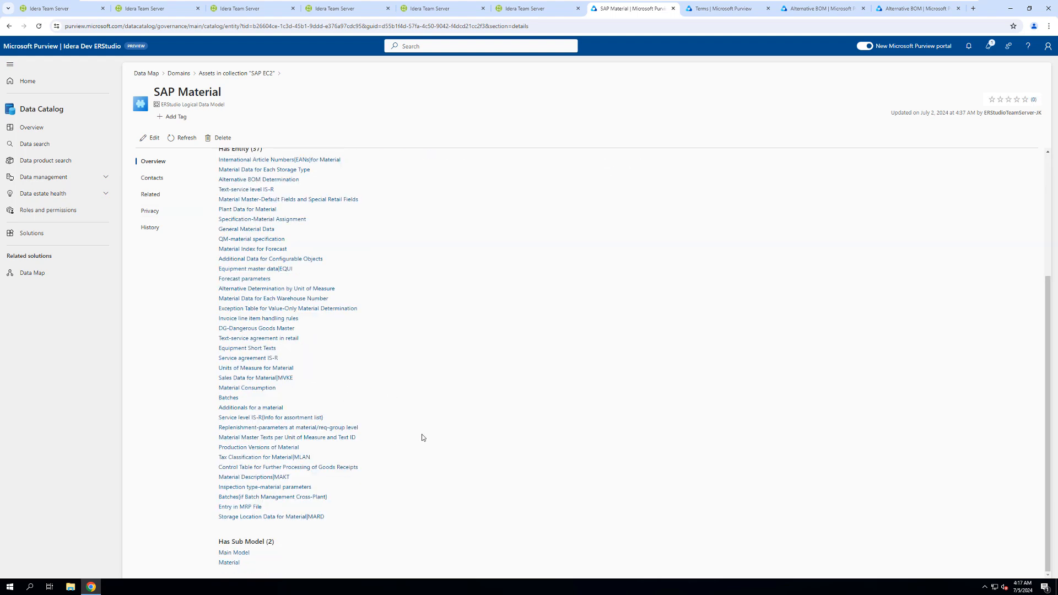
left_click(227, 562)
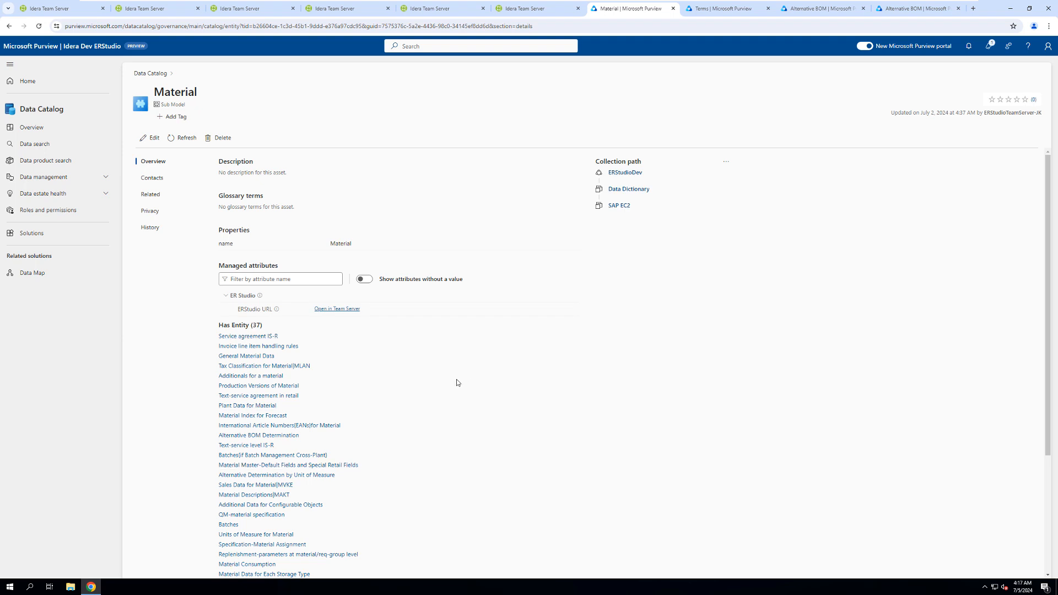
Open the Production Versions of Material entity and review its managed attributes, attribute list and related entities.
left_click(258, 386)
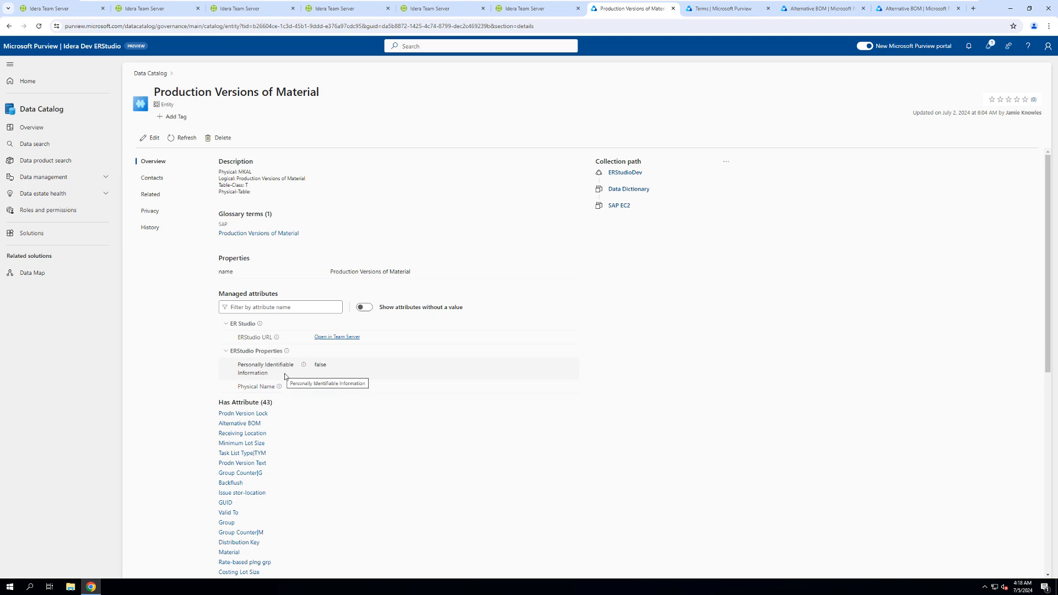
scroll(347, 497, "down", 2)
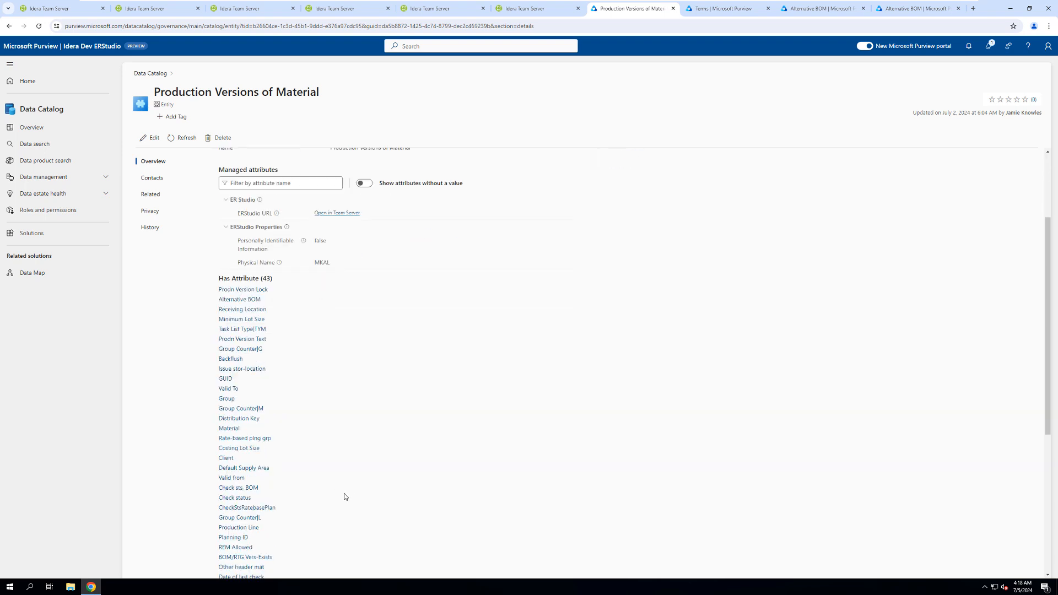
scroll(336, 492, "down", 2)
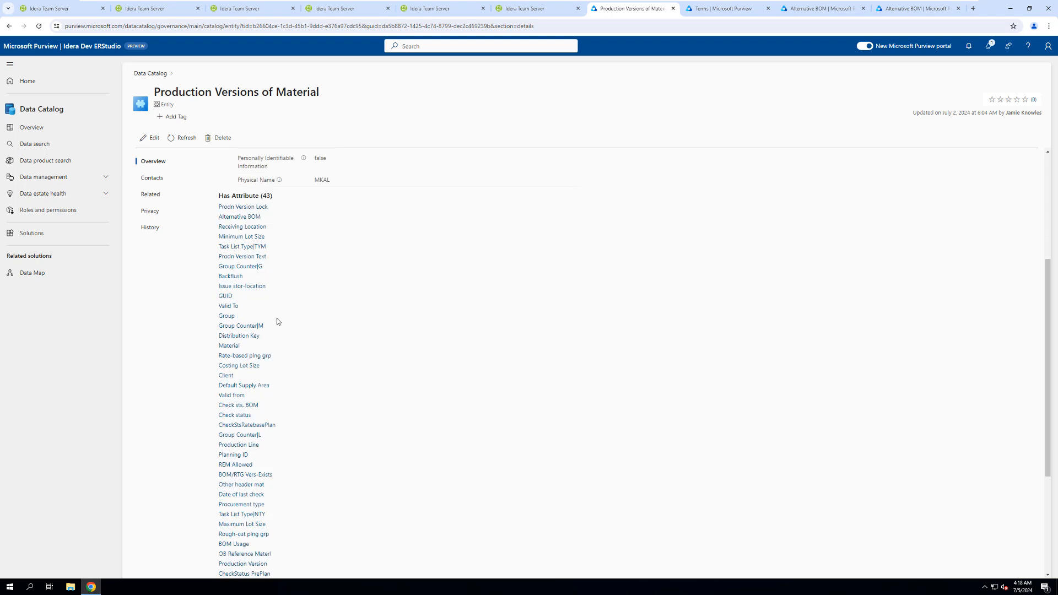
scroll(306, 484, "down", 3)
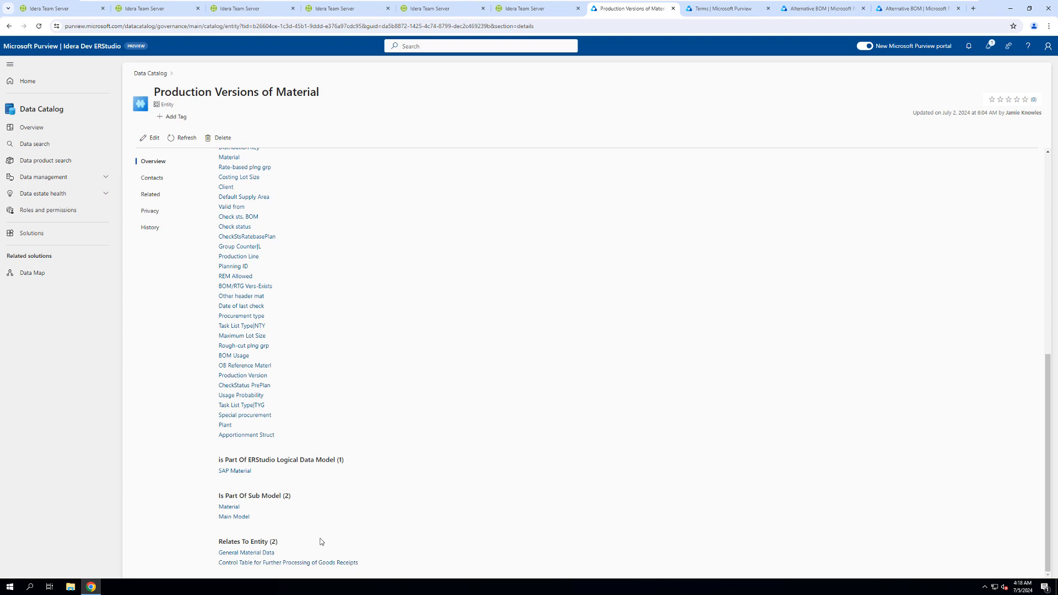
Open the entity's Alternative BOM attribute and follow its linked Alternative BOM glossary term.
scroll(358, 368, "up", 4)
left_click(254, 237)
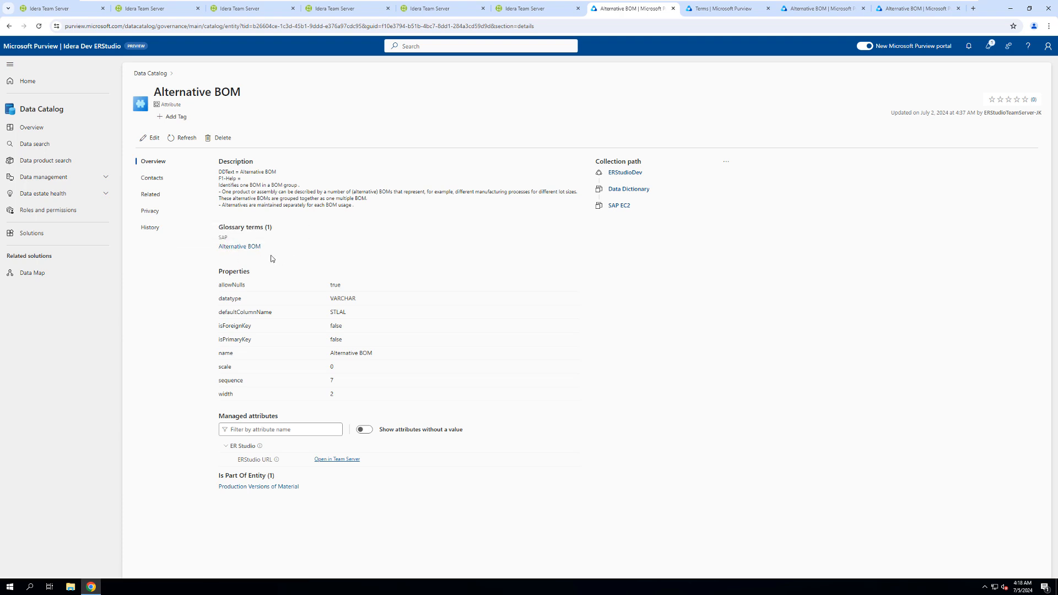
left_click(231, 248)
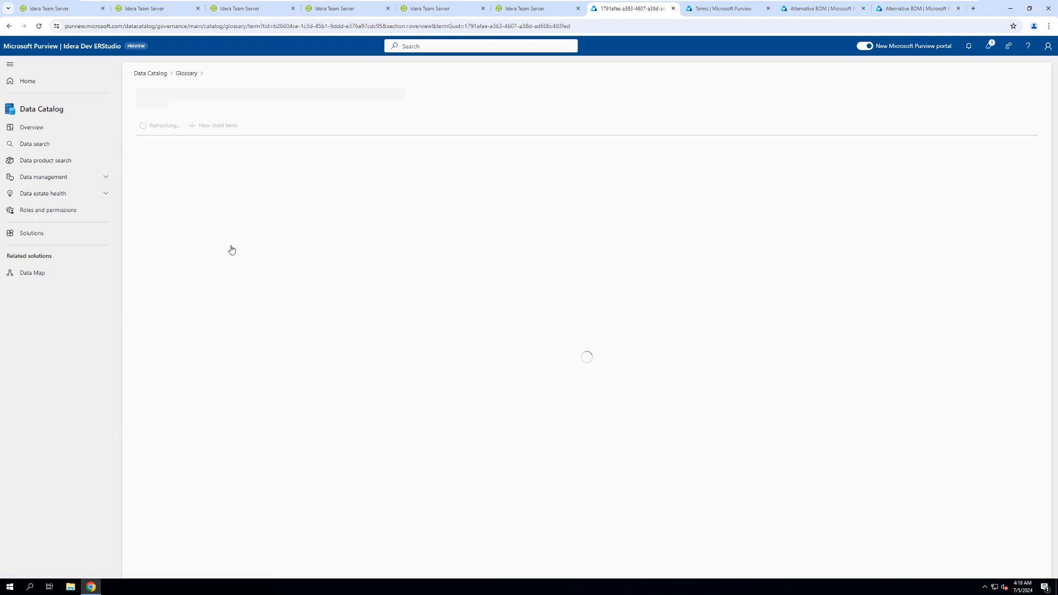